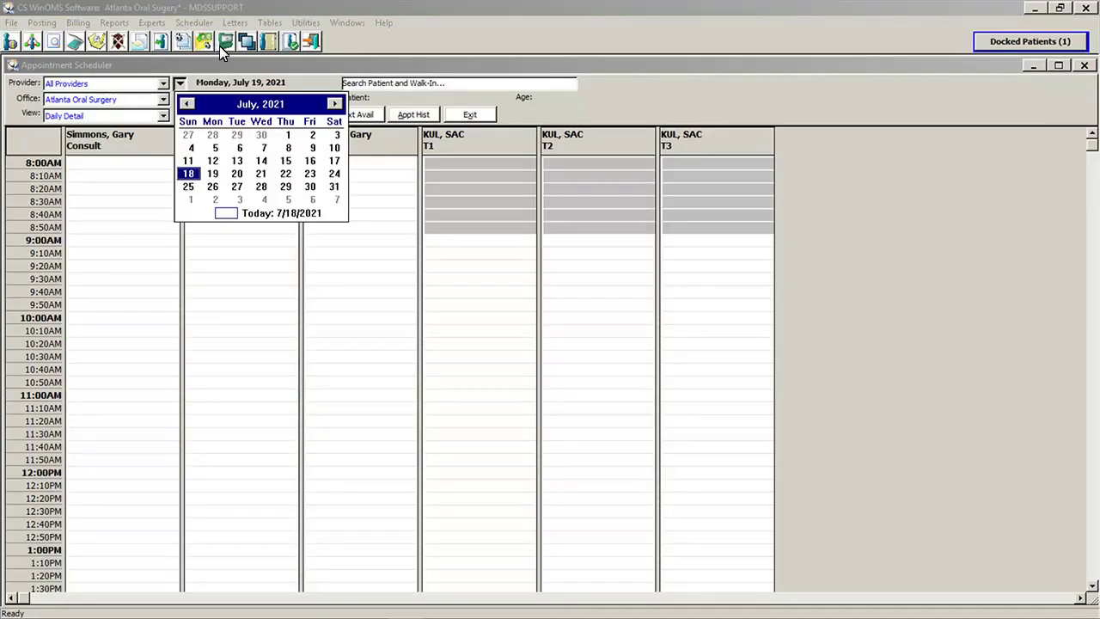
- Jump the scheduler to Thursday, July 1, 2021 via the date dropdown's year calendar
click(249, 103)
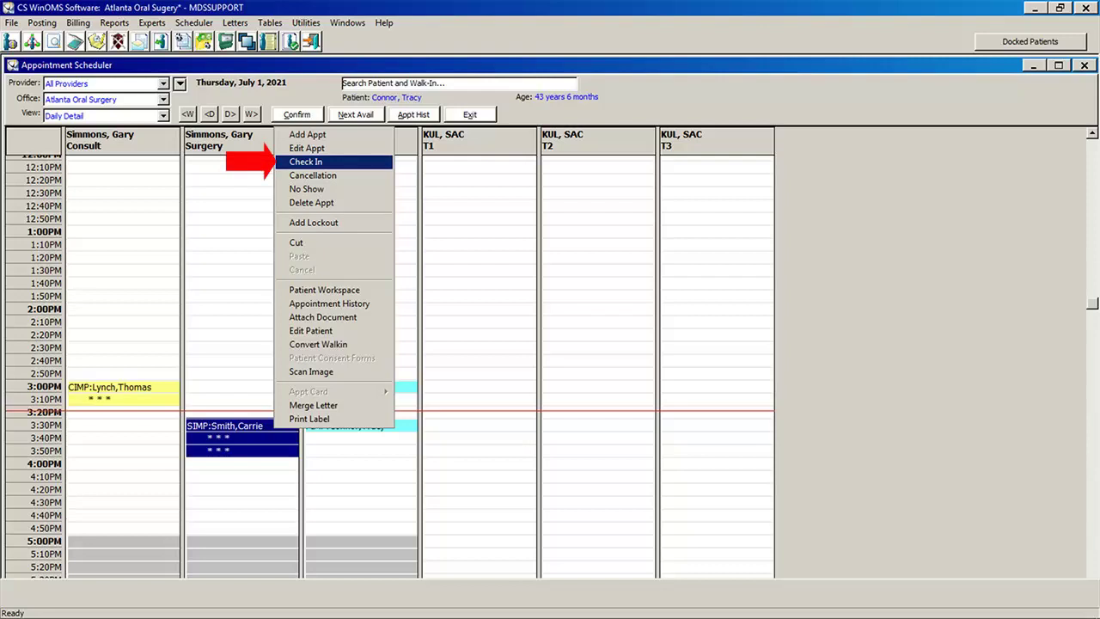
- Check in the 3:30 PM surgery appointment from its right-click menu
key(Return)
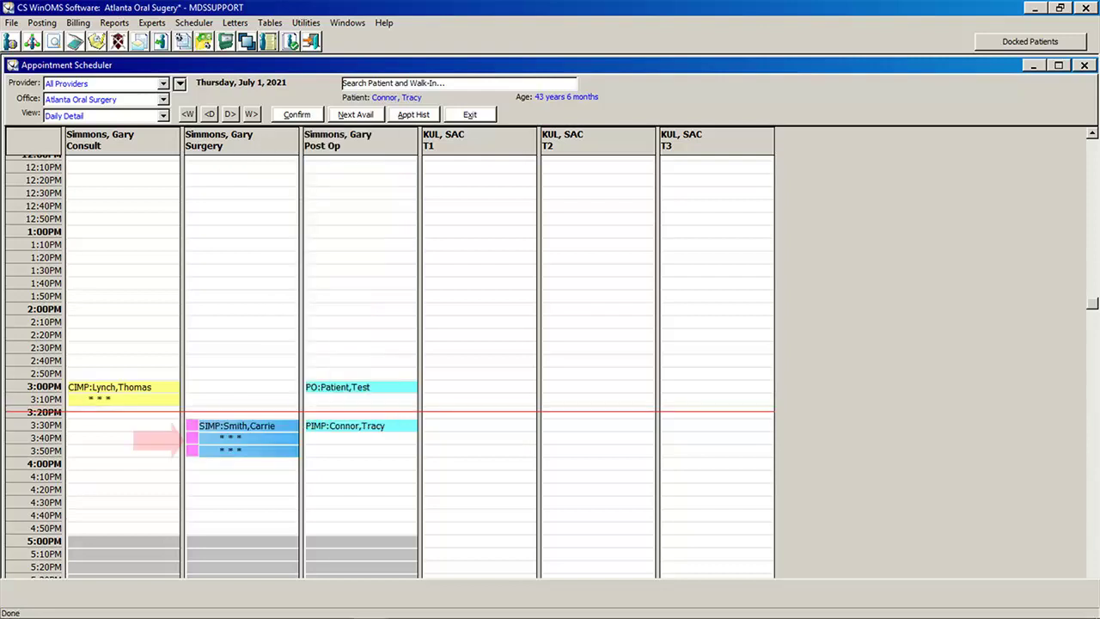